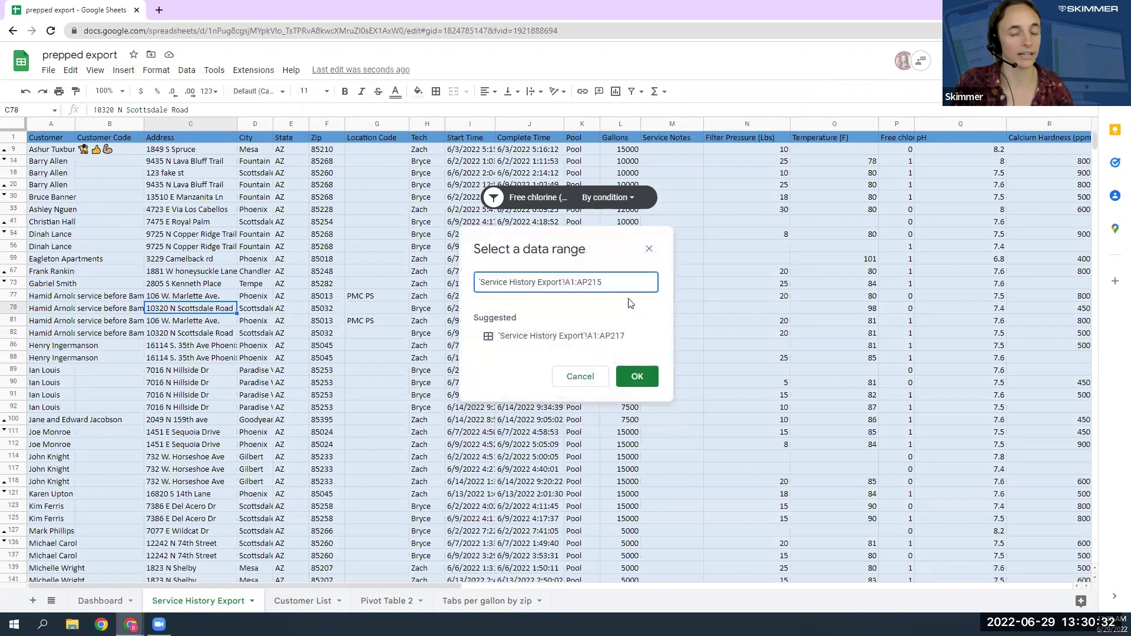
Create a pivot table on a new sheet from the data range 'Service History Export'!A1:AP217
{"action": "left_click", "coordinate": [533, 336]}
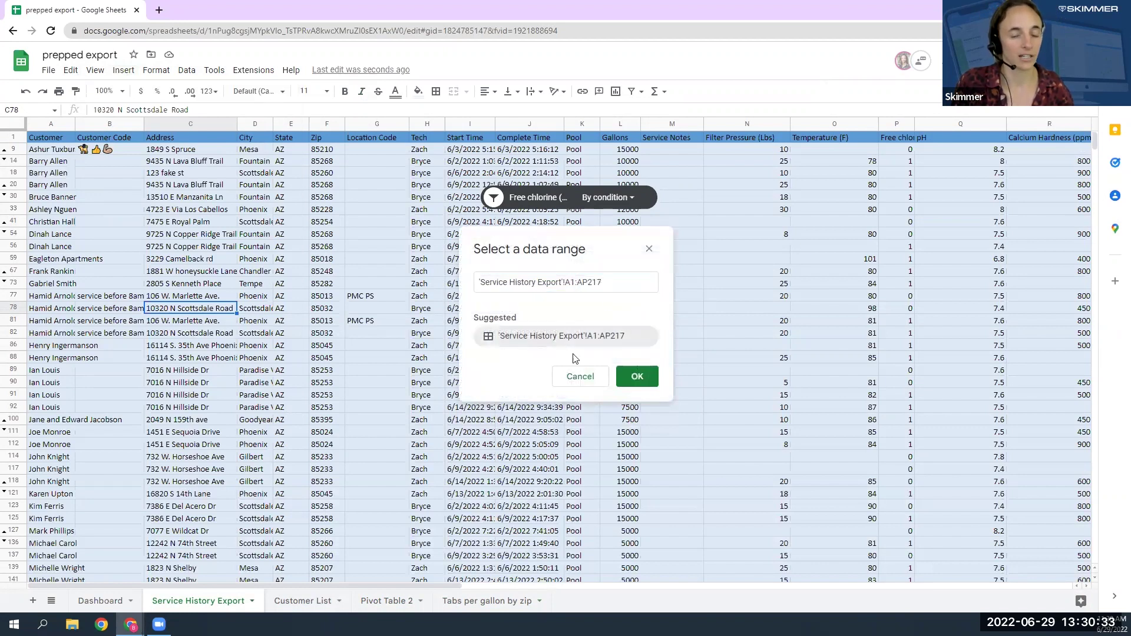
{"action": "left_click", "coordinate": [640, 382]}
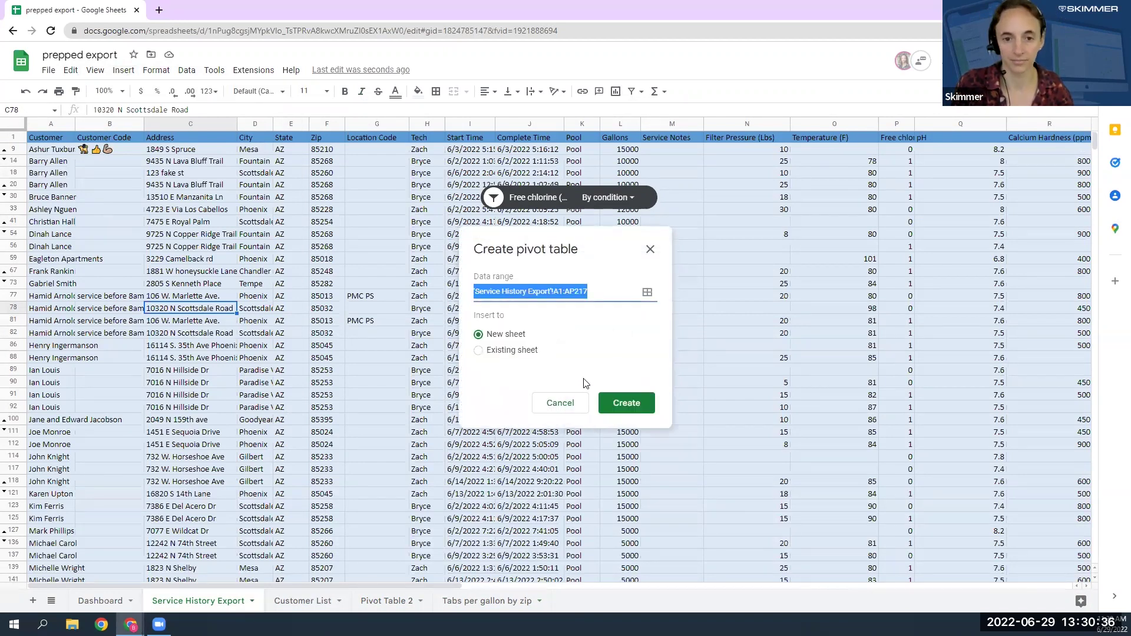
{"action": "left_click", "coordinate": [633, 406]}
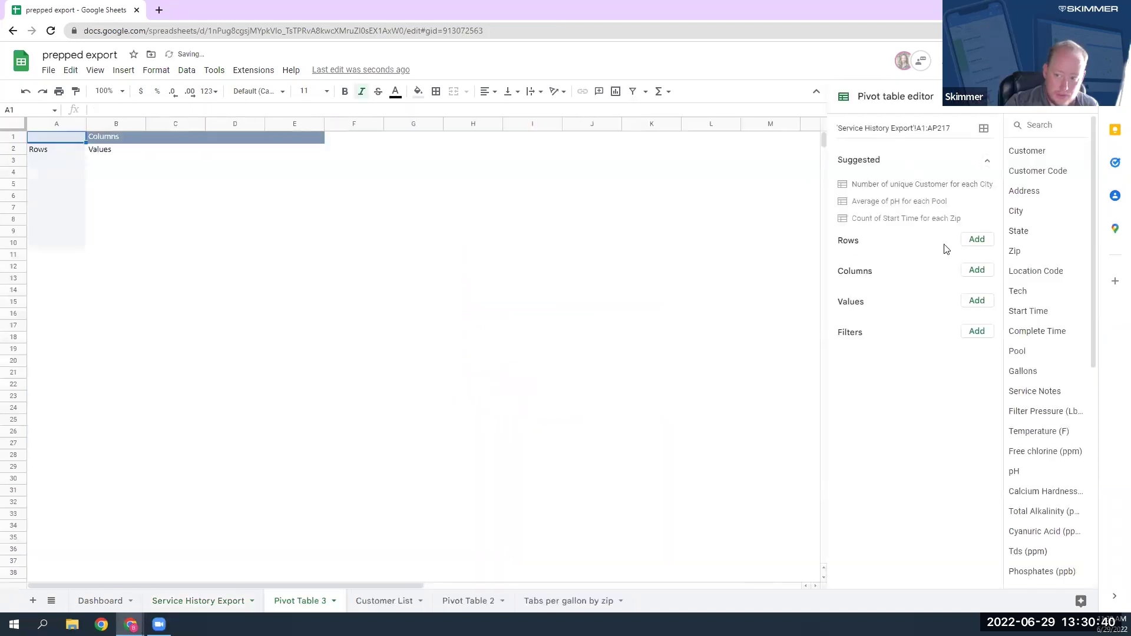
Add the Tech field as the pivot table's rows
{"action": "left_click", "coordinate": [976, 239]}
{"action": "scroll", "coordinate": [1023, 282], "scroll_direction": "up", "scroll_amount": 5}
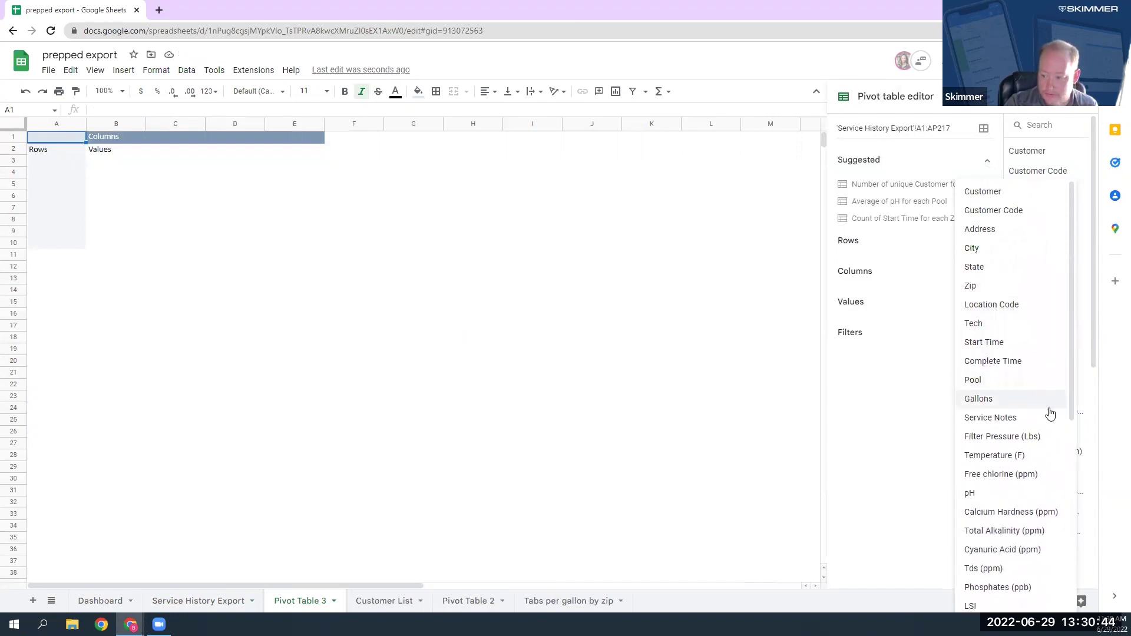
{"action": "scroll", "coordinate": [1048, 408], "scroll_direction": "down", "scroll_amount": 3}
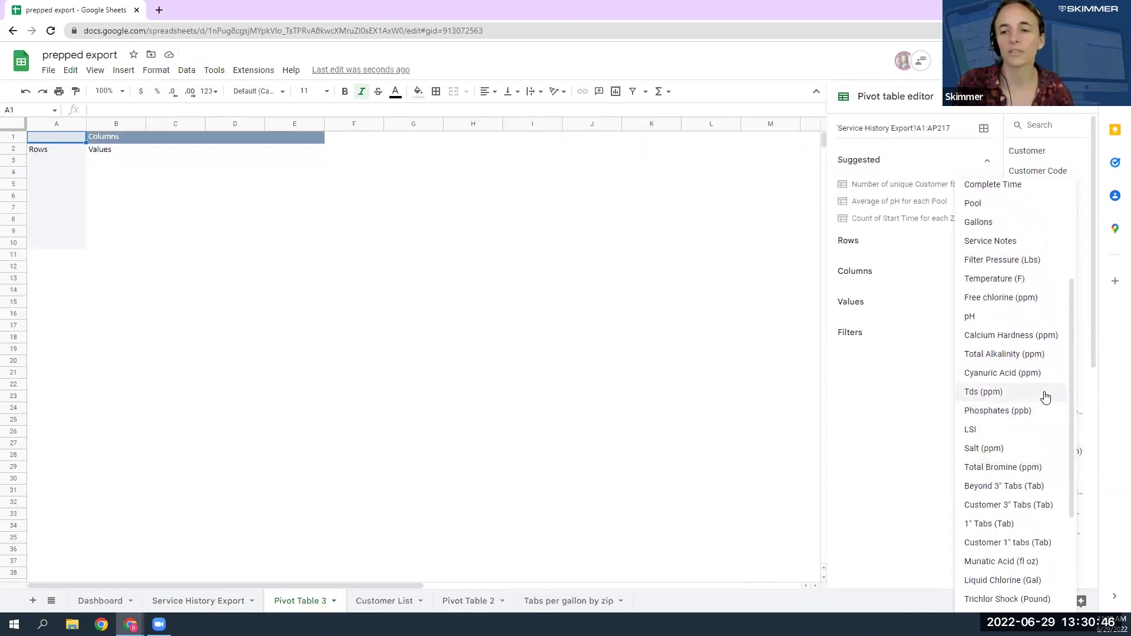
{"action": "scroll", "coordinate": [1039, 351], "scroll_direction": "up", "scroll_amount": 2}
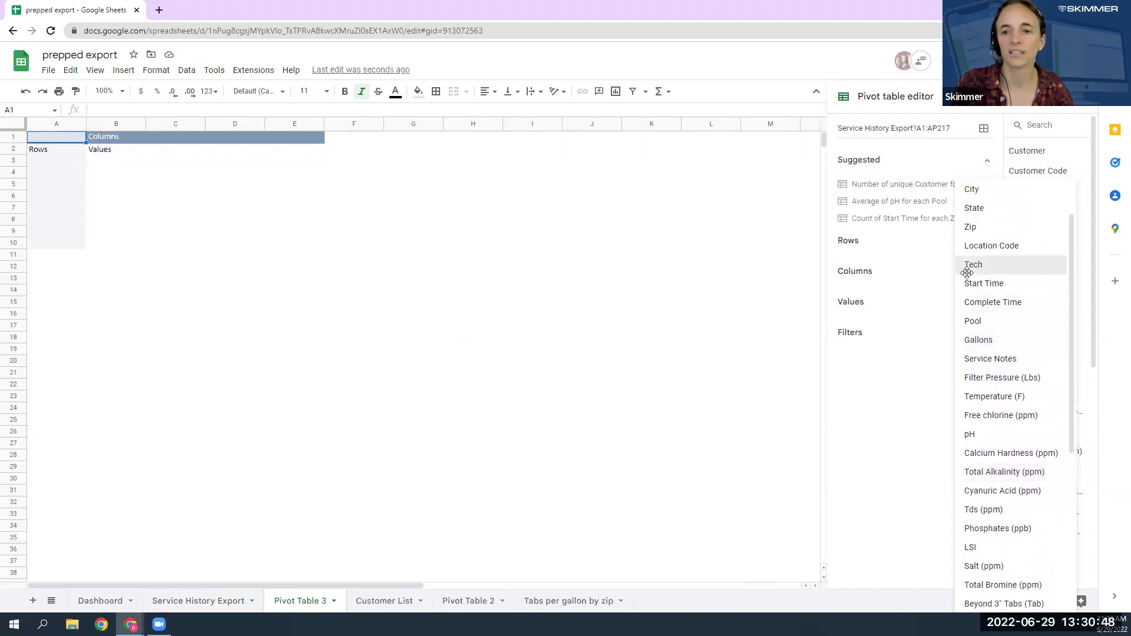
{"action": "left_click", "coordinate": [980, 270]}
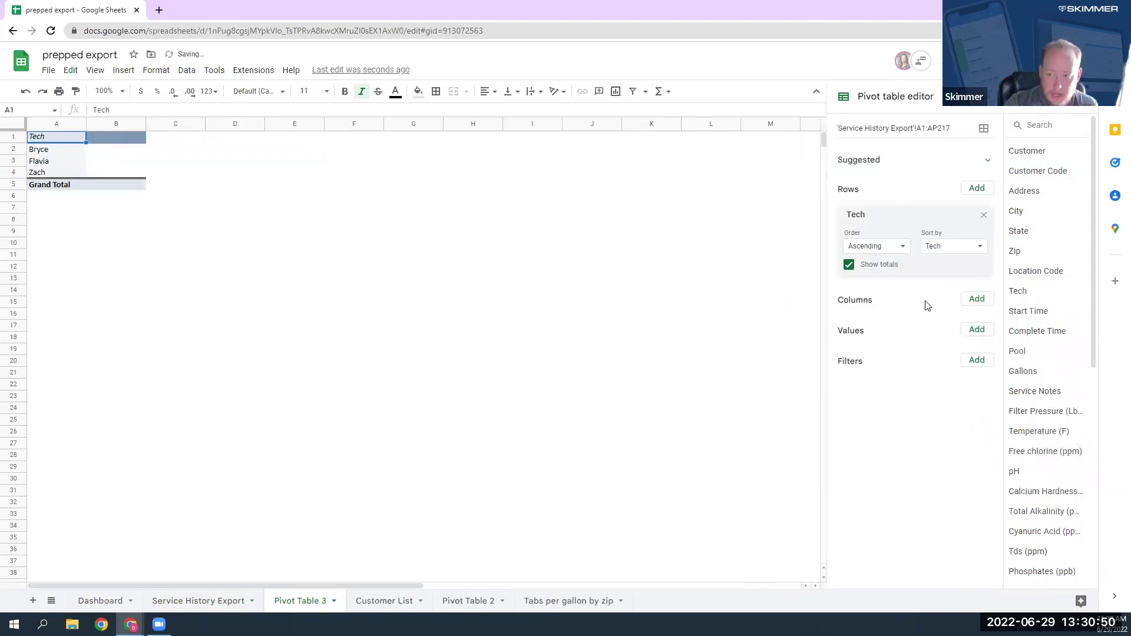
Add Gallons to the pivot table's values, summarized by SUM
{"action": "left_click", "coordinate": [978, 330]}
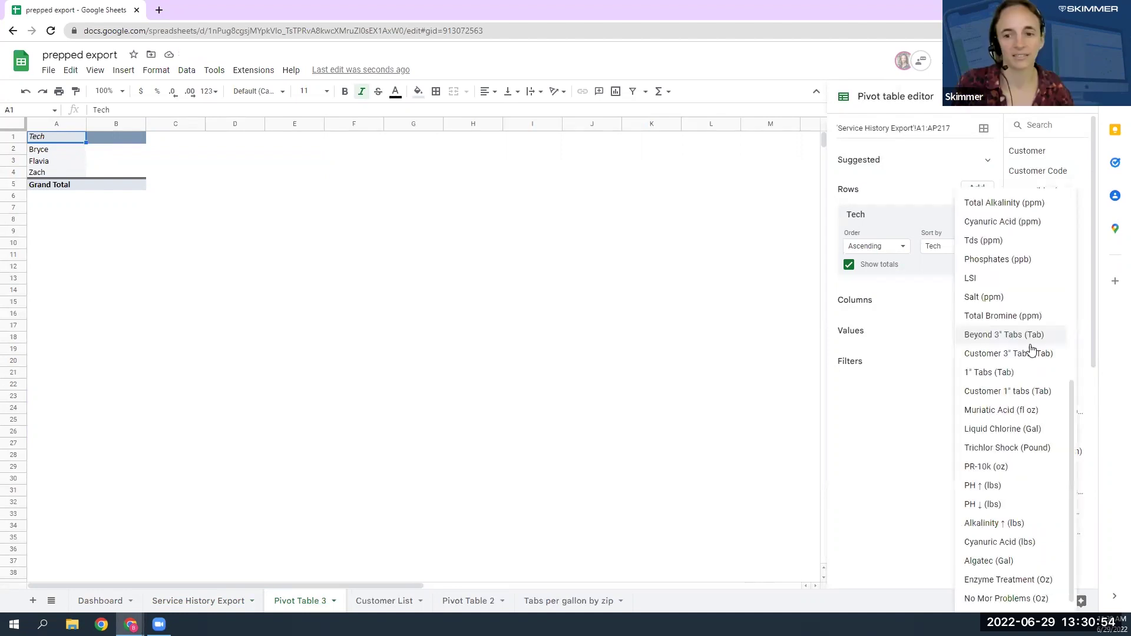
{"action": "scroll", "coordinate": [1031, 351], "scroll_direction": "down", "scroll_amount": 1}
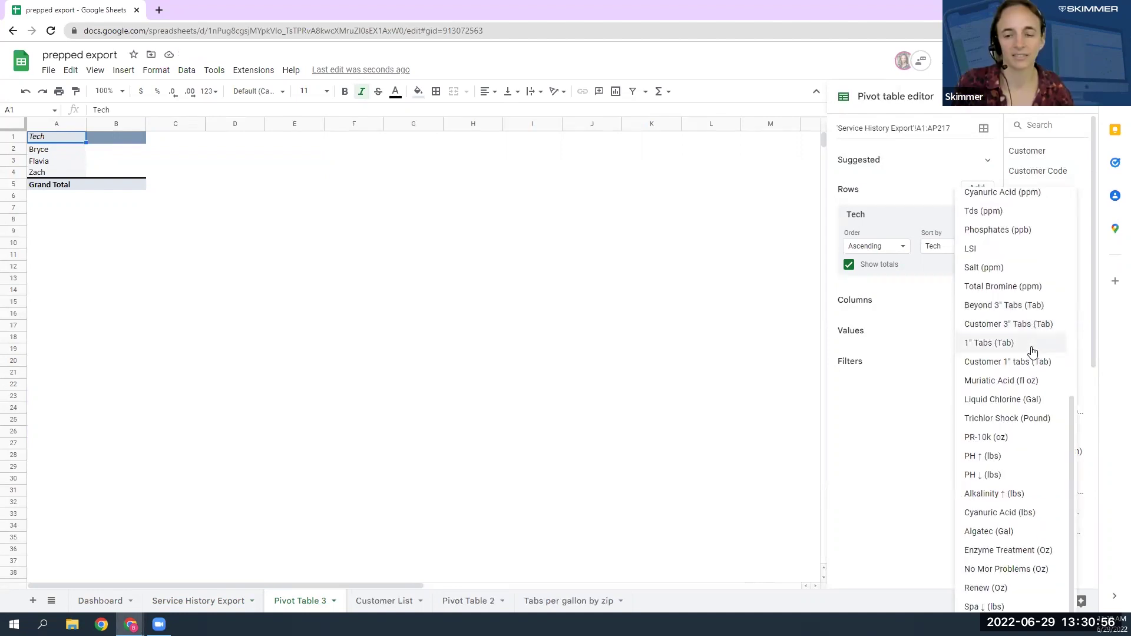
{"action": "scroll", "coordinate": [1032, 351], "scroll_direction": "up", "scroll_amount": 5}
{"action": "scroll", "coordinate": [1031, 352], "scroll_direction": "up", "scroll_amount": 1}
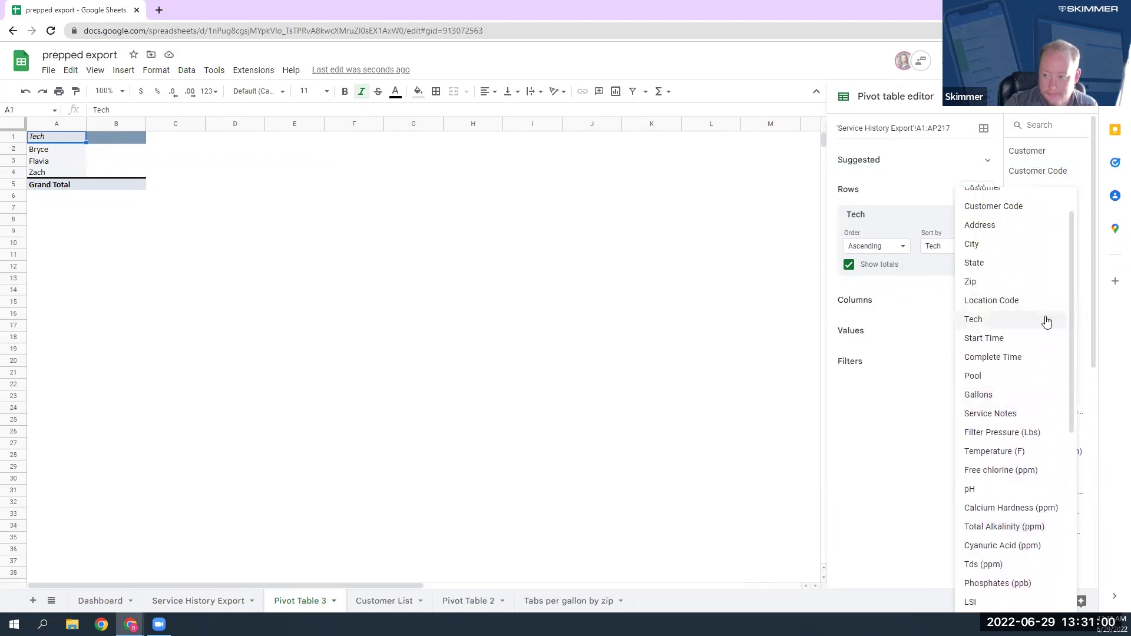
{"action": "left_click", "coordinate": [1001, 393]}
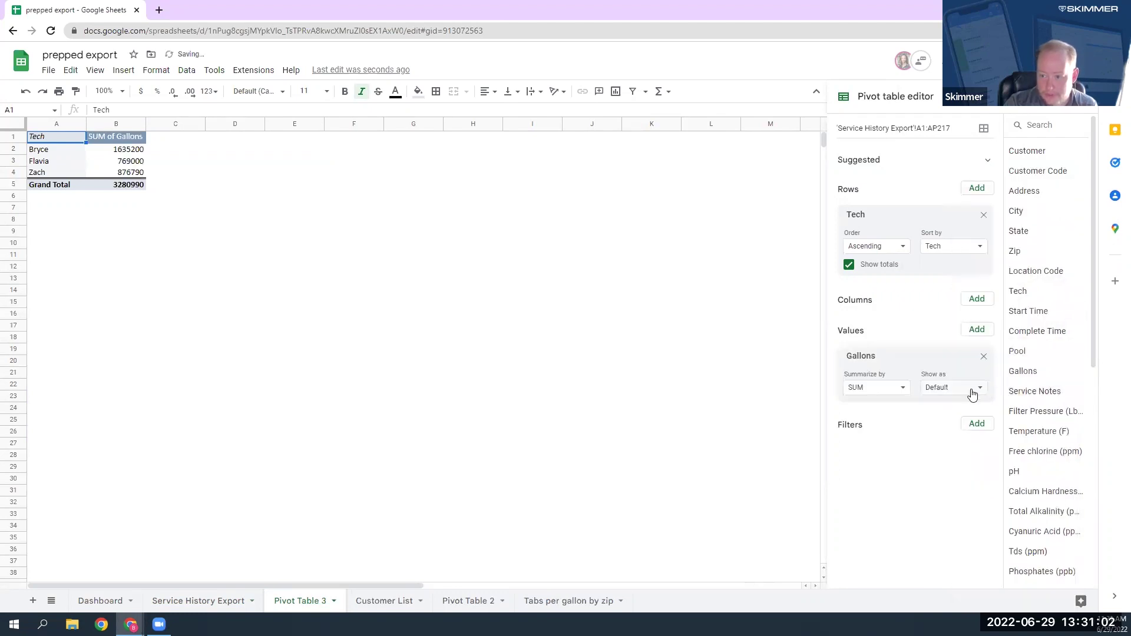
{"action": "left_click", "coordinate": [977, 330]}
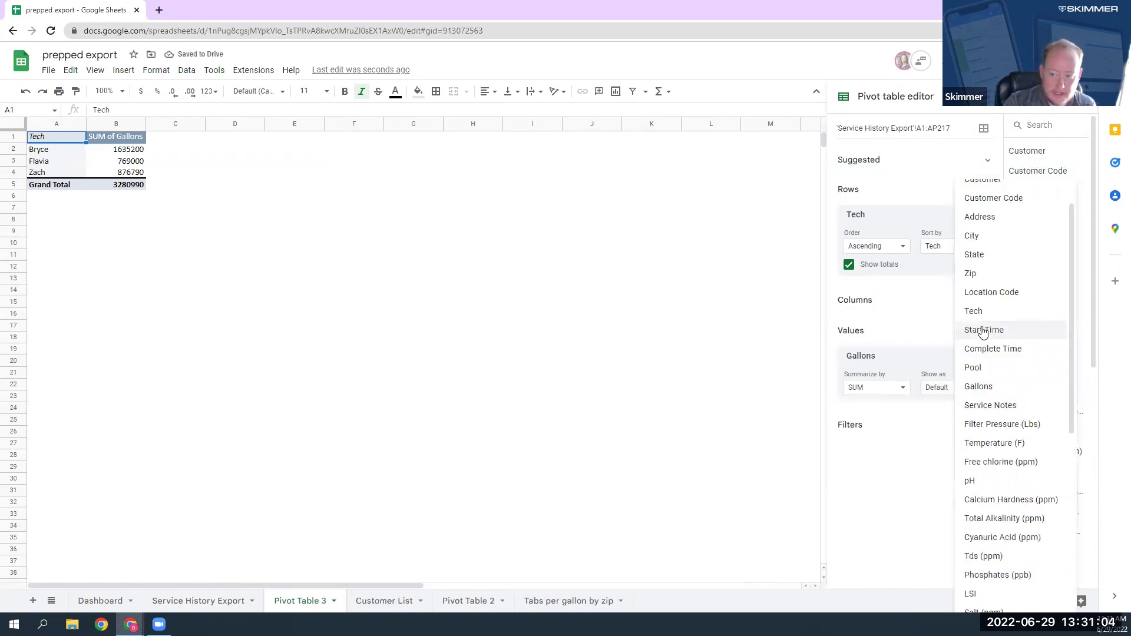
{"action": "left_click", "coordinate": [983, 331]}
{"action": "left_click", "coordinate": [984, 418]}
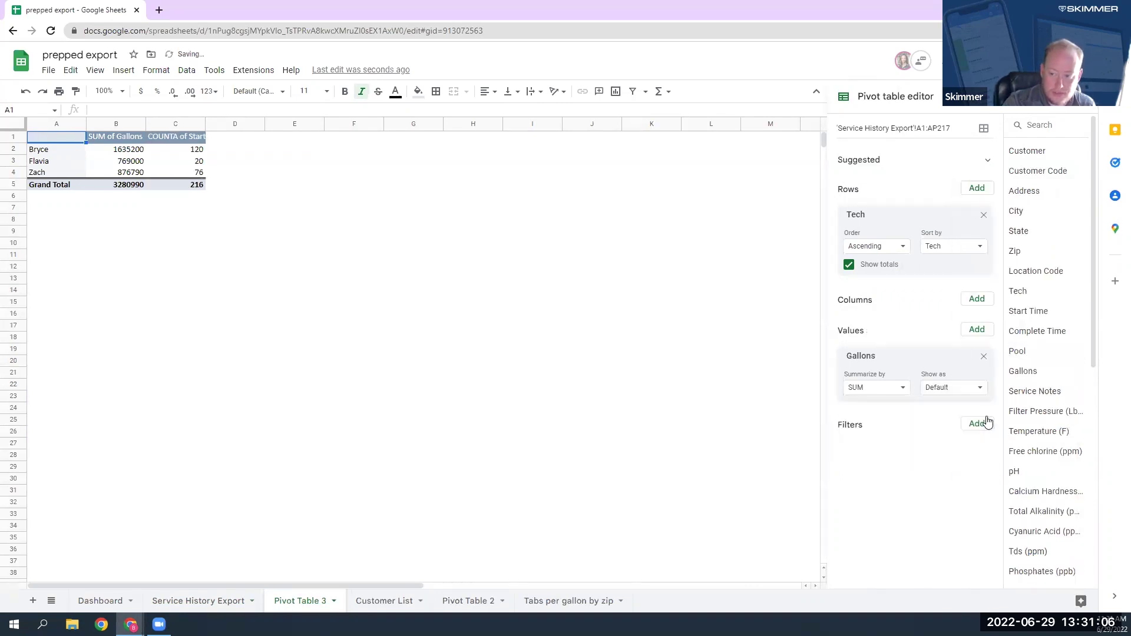
Add Beyond 3" Tabs (Tab) to the pivot table's values, summarized by COUNTA
{"action": "left_click", "coordinate": [976, 329]}
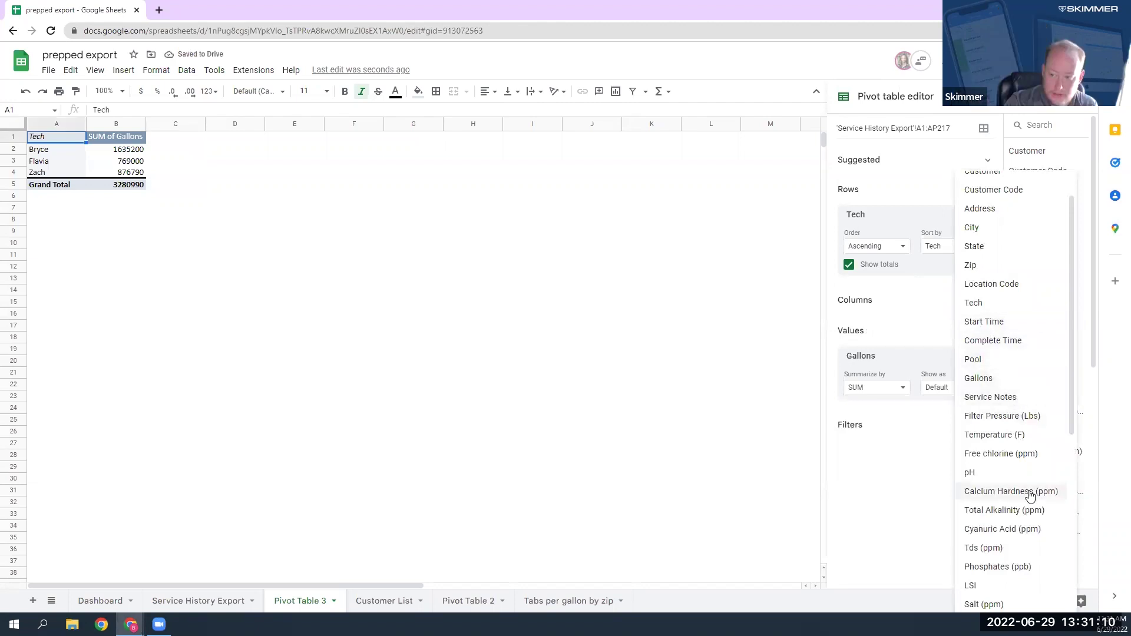
{"action": "scroll", "coordinate": [1029, 497], "scroll_direction": "up", "scroll_amount": 1}
{"action": "scroll", "coordinate": [1029, 496], "scroll_direction": "down", "scroll_amount": 5}
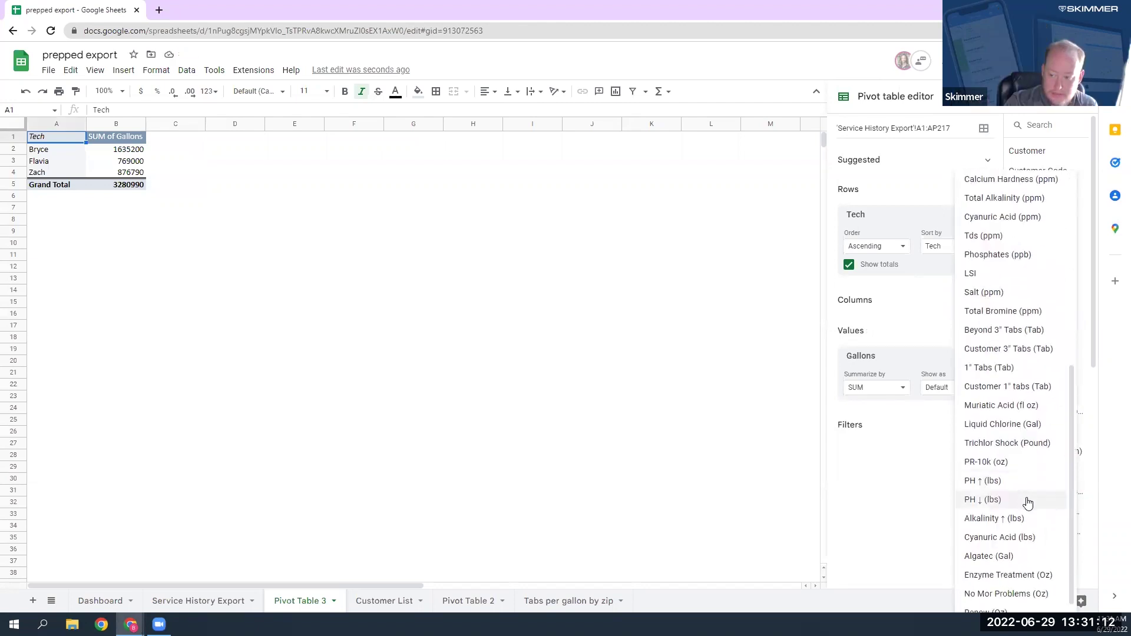
{"action": "scroll", "coordinate": [1027, 502], "scroll_direction": "down", "scroll_amount": 1}
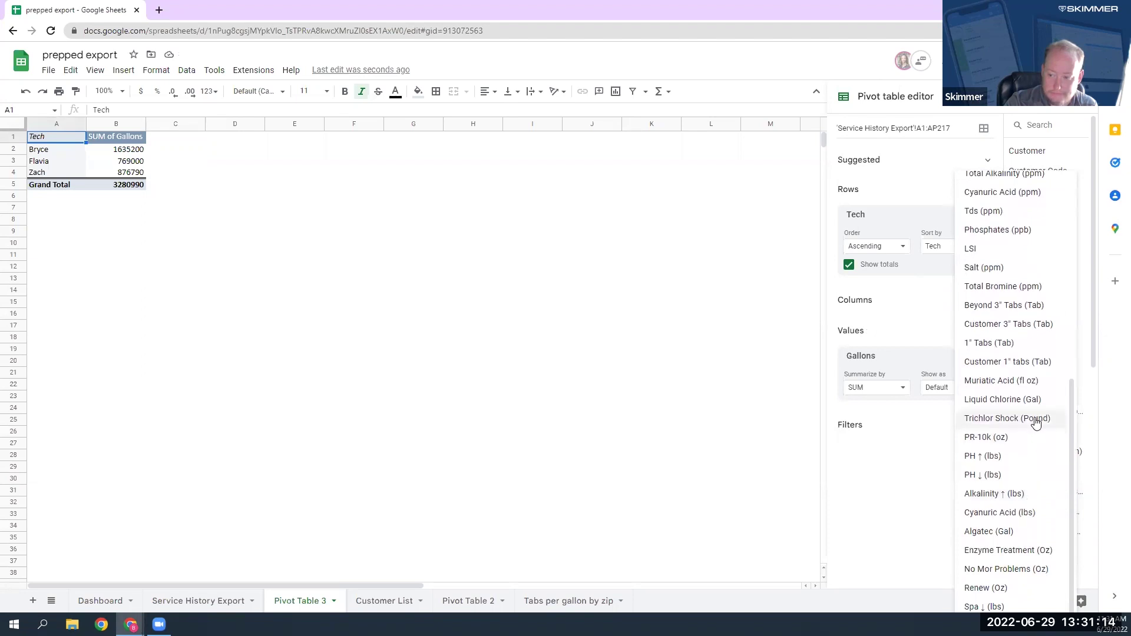
{"action": "left_click", "coordinate": [996, 305]}
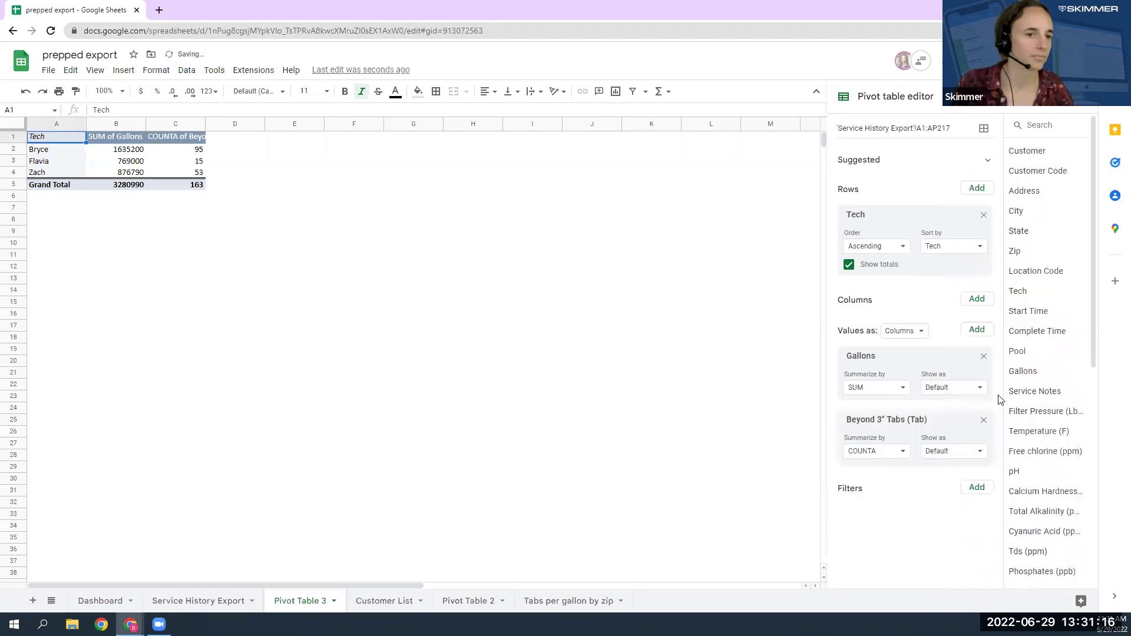
{"action": "left_click", "coordinate": [220, 152]}
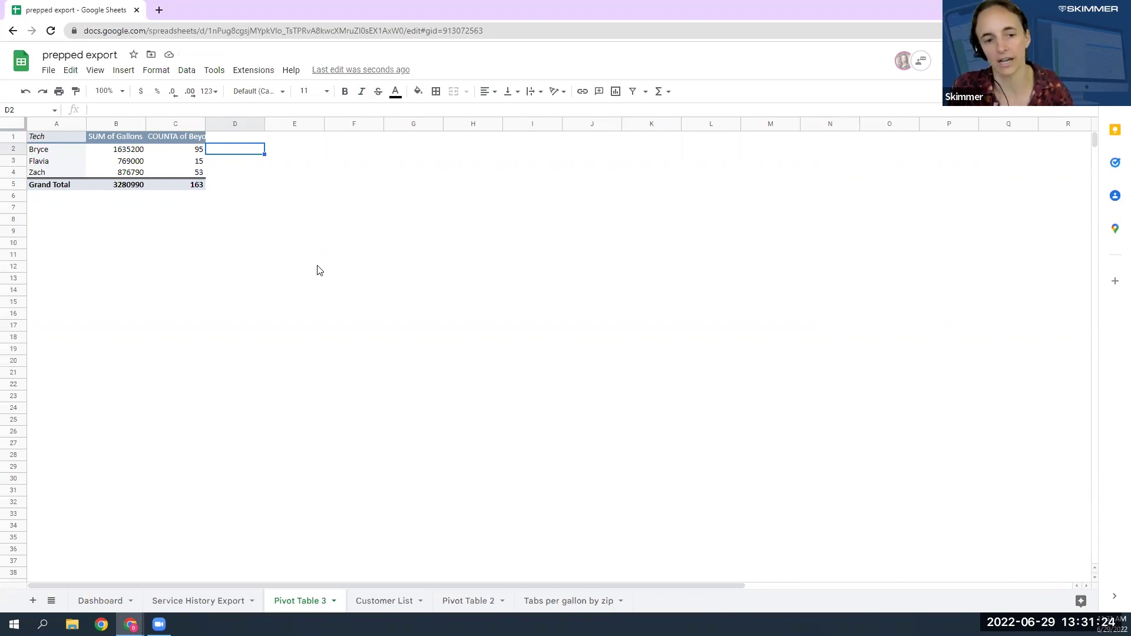
{"action": "left_click", "coordinate": [230, 139]}
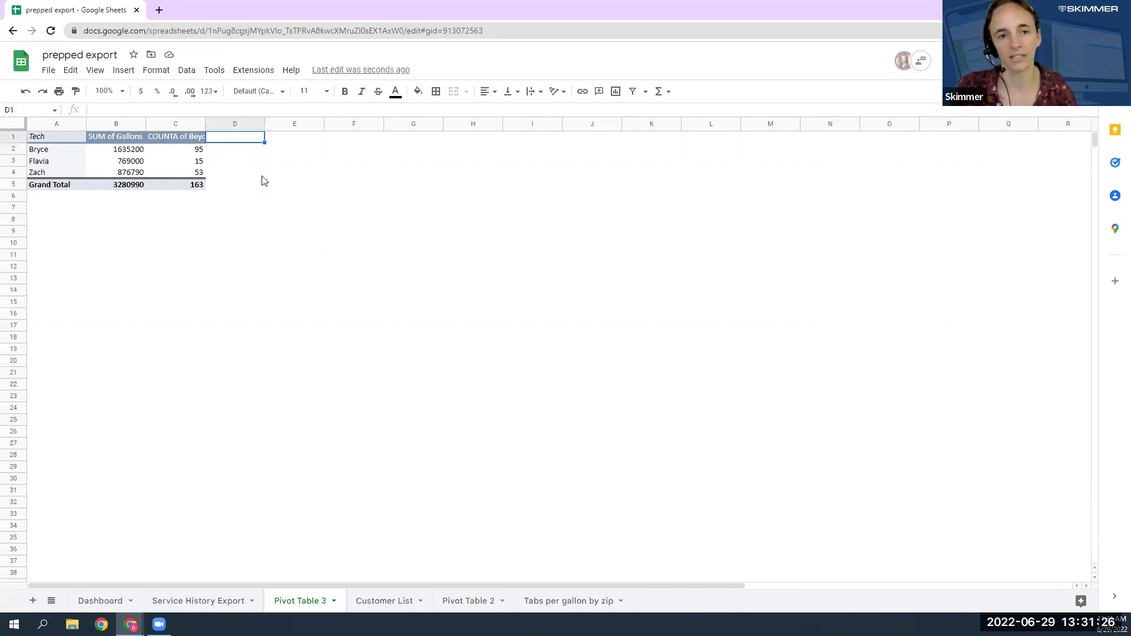
{"action": "left_click", "coordinate": [174, 136]}
Reopen the pivot table for editing and add Customer to its values, summarized by COUNTA
{"action": "left_click", "coordinate": [37, 137]}
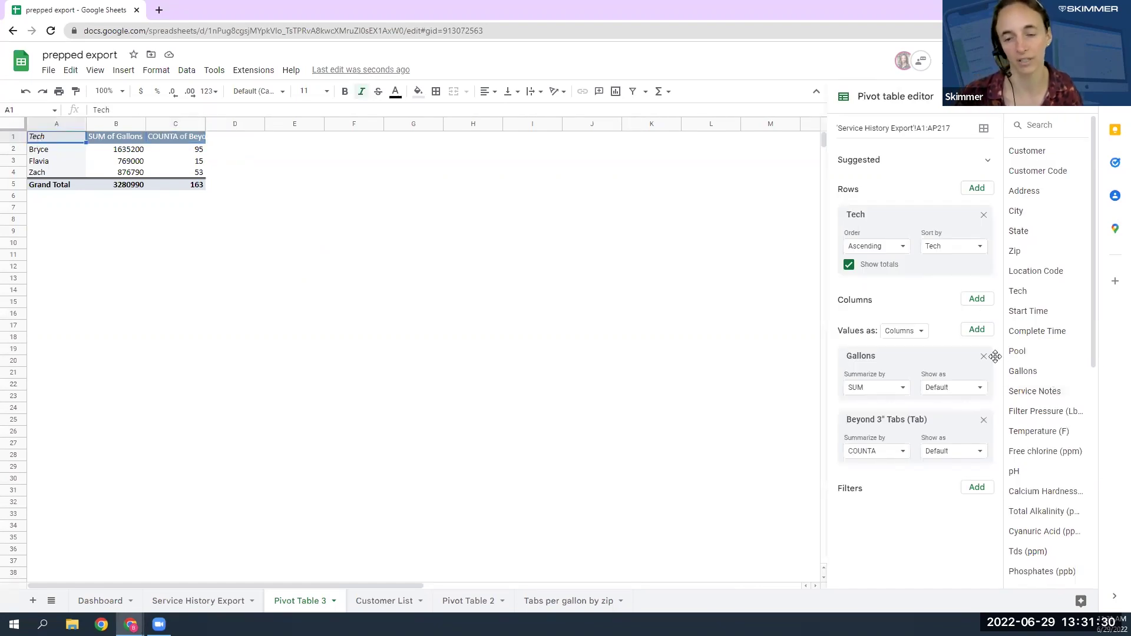
{"action": "left_click", "coordinate": [978, 331]}
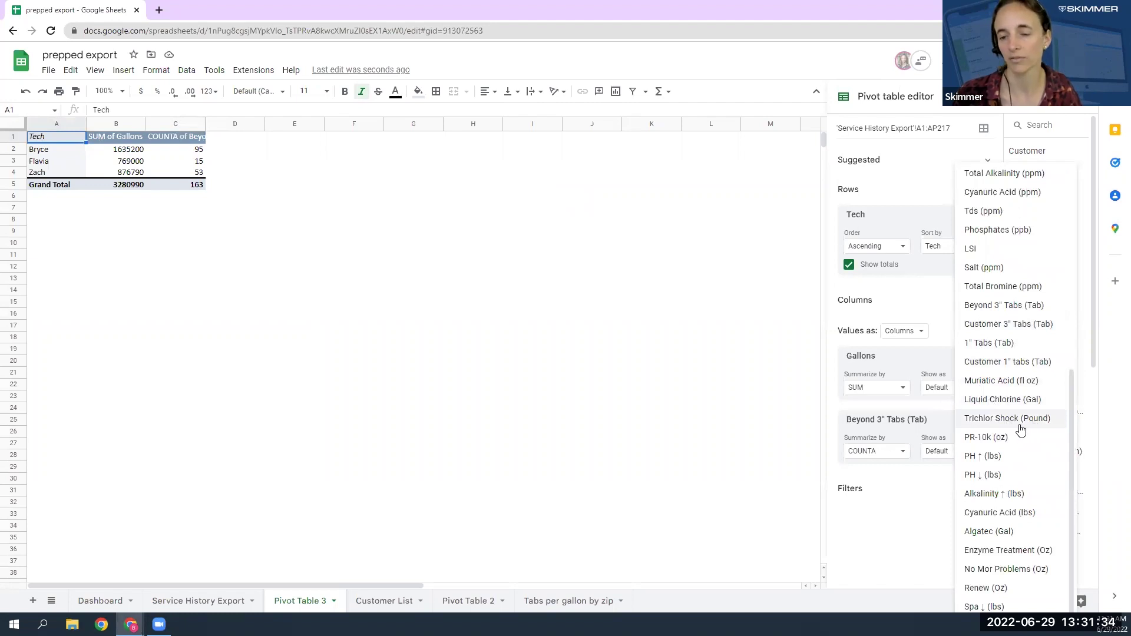
{"action": "scroll", "coordinate": [1016, 424], "scroll_direction": "up", "scroll_amount": 6}
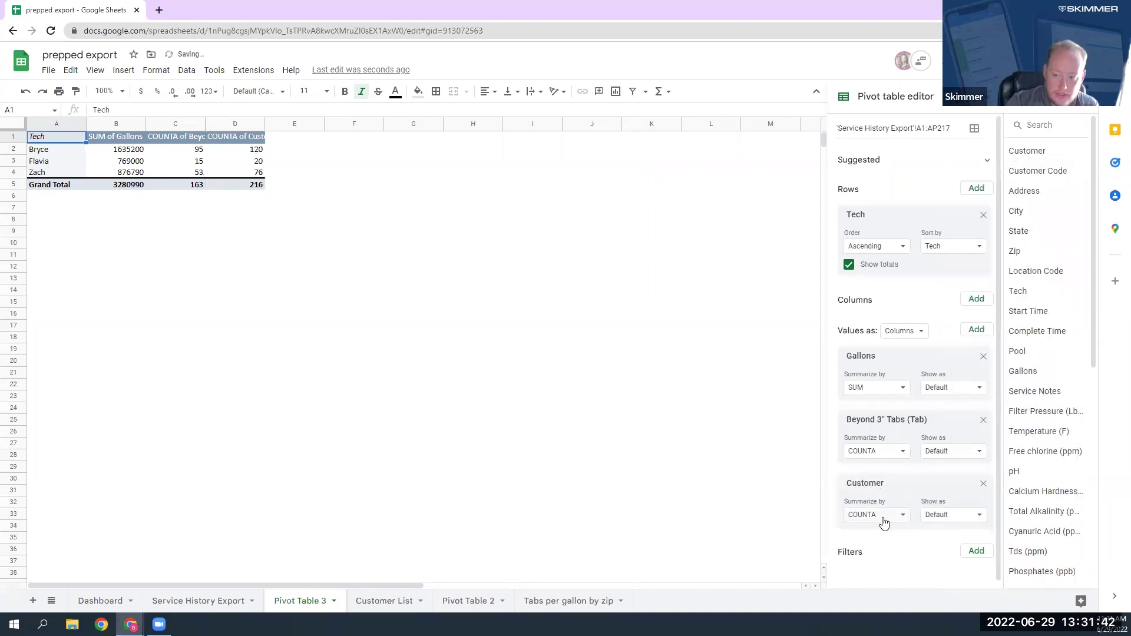
Try summarizing the Customer values by COUNTUNIQUE, and set them back to COUNTA
{"action": "left_click", "coordinate": [884, 521]}
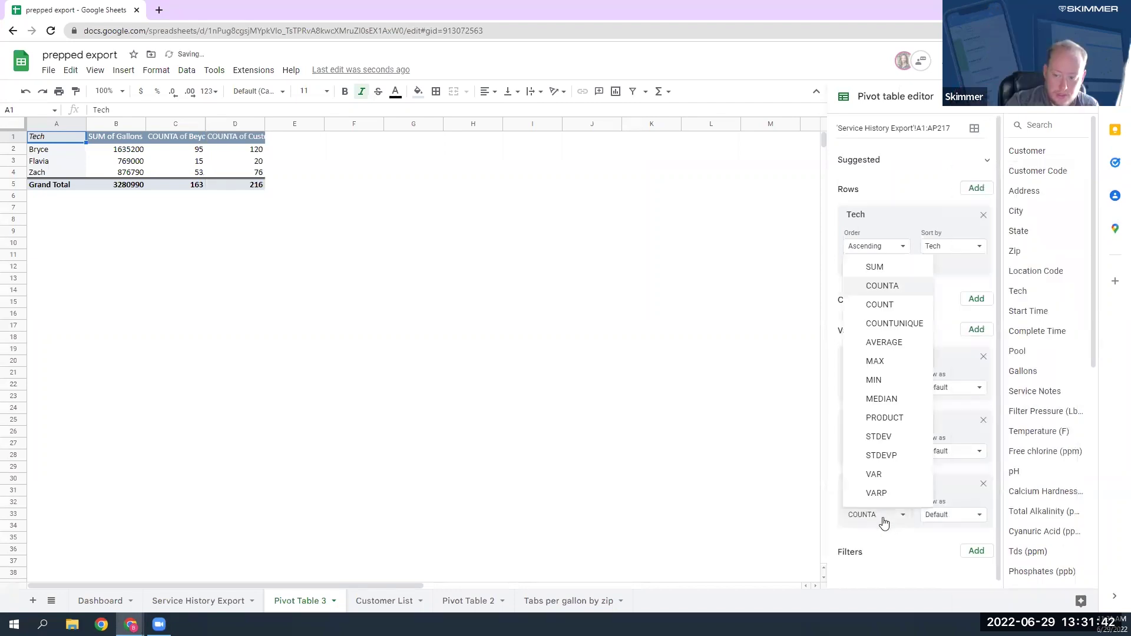
{"action": "left_click", "coordinate": [894, 324]}
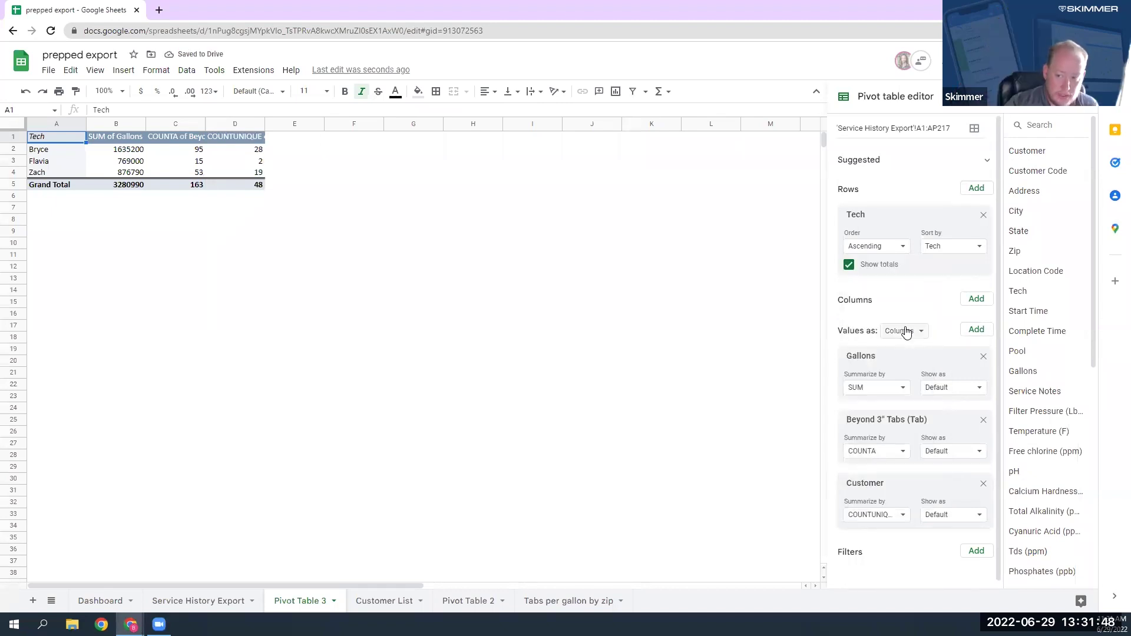
{"action": "left_click", "coordinate": [867, 520]}
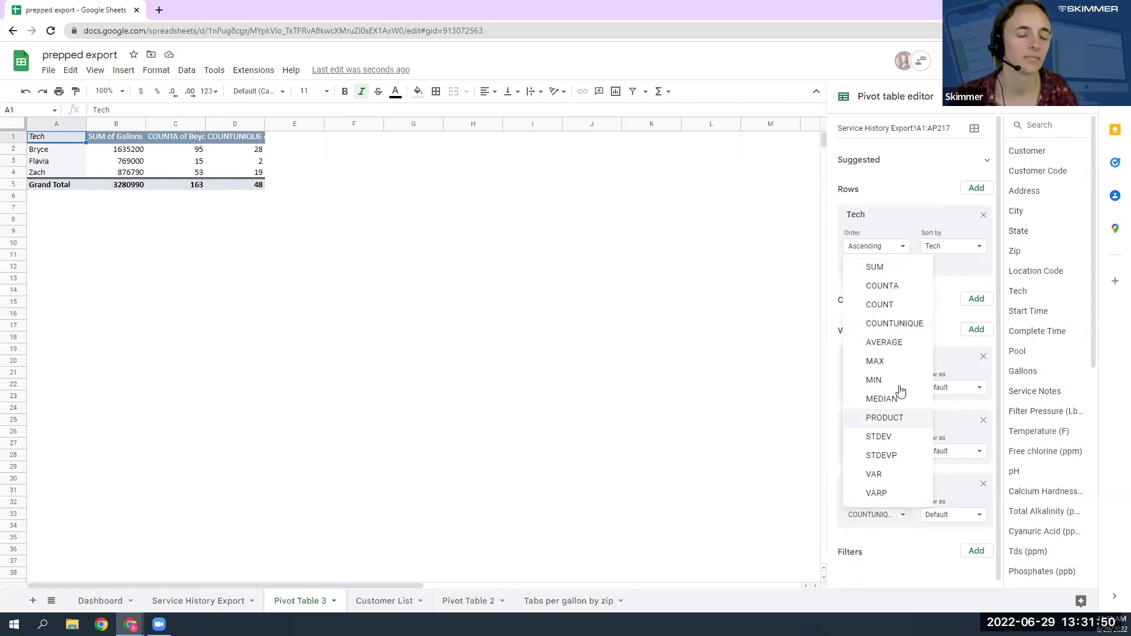
{"action": "left_click", "coordinate": [882, 286]}
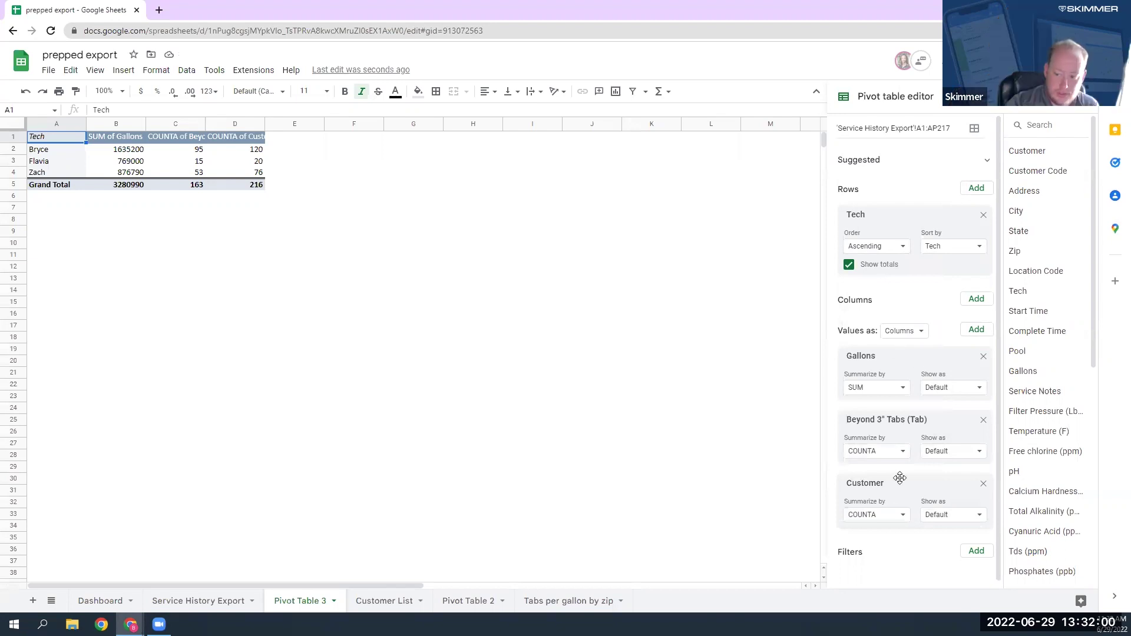
{"action": "left_click", "coordinate": [353, 231]}
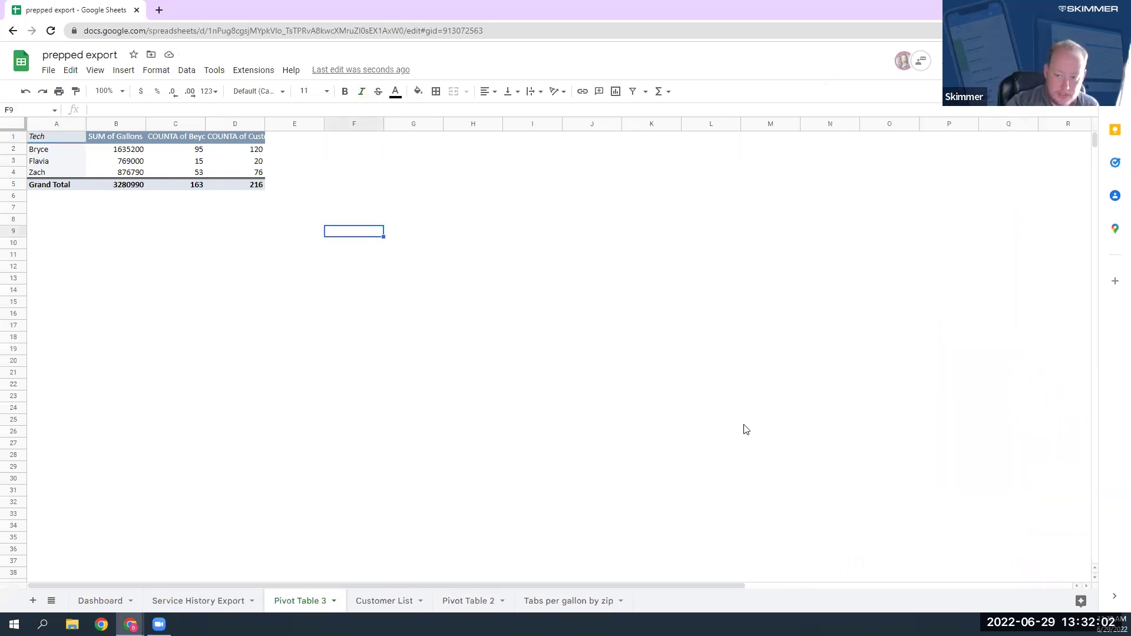
{"action": "left_click", "coordinate": [58, 136]}
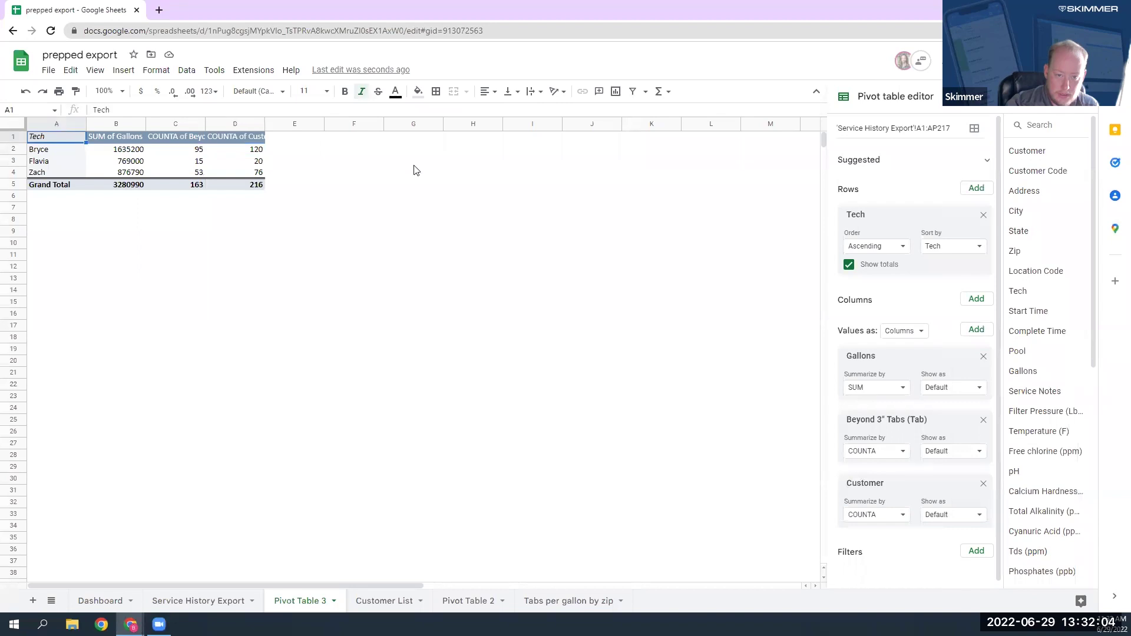
Enter =B2/C2 in E2 to divide gallons by the tabs count, and autofill the formula through E5
{"action": "left_click", "coordinate": [279, 151]}
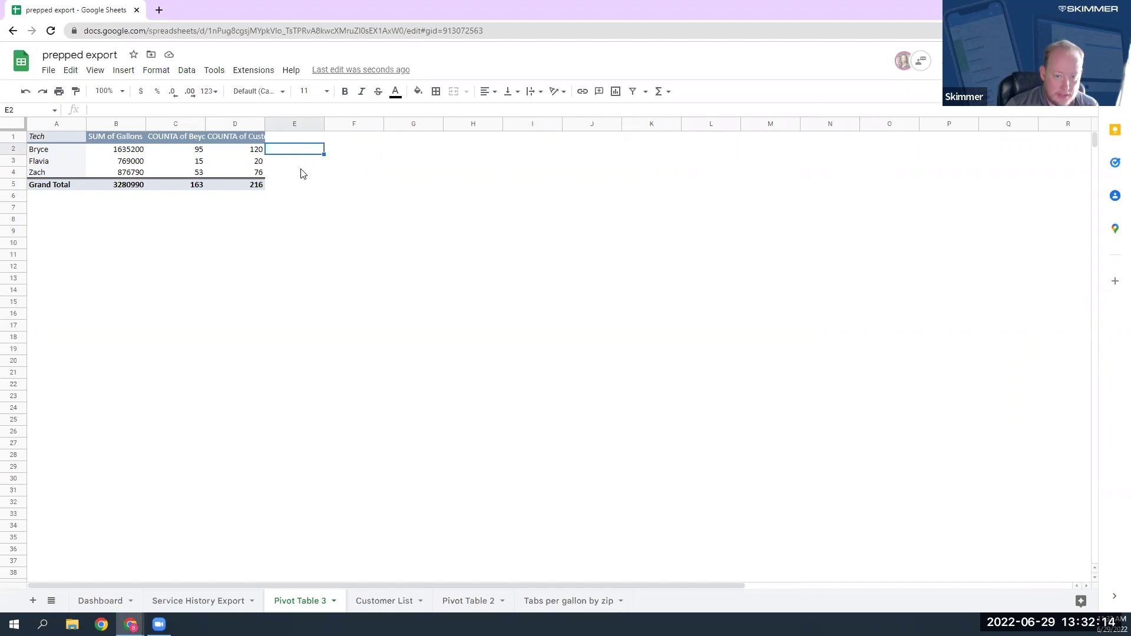
{"action": "type", "text": "="}
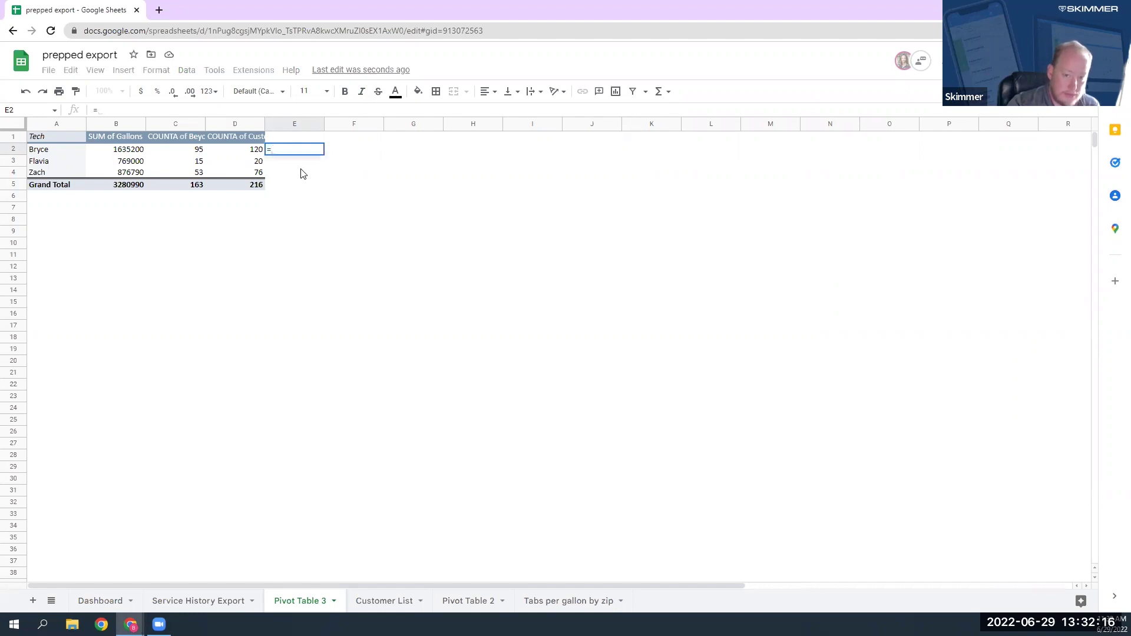
{"action": "key", "text": "Left"}
{"action": "key", "text": "Left"}
{"action": "key", "text": "Left"}
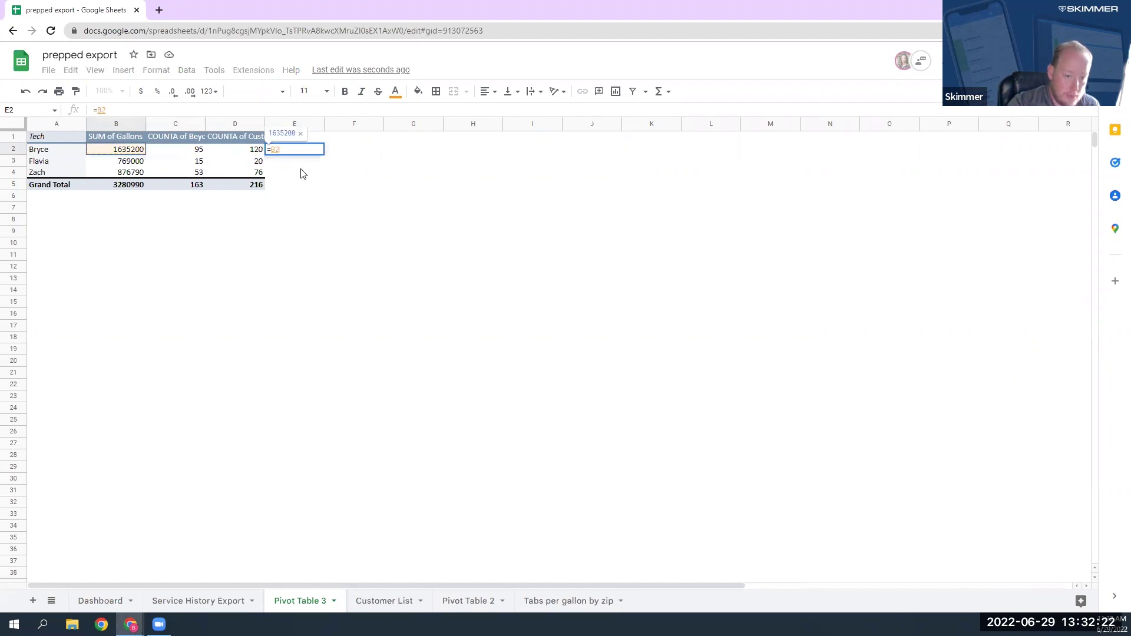
{"action": "type", "text": "/"}
{"action": "key", "text": "Left"}
{"action": "key", "text": "Left"}
{"action": "key", "text": "Return"}
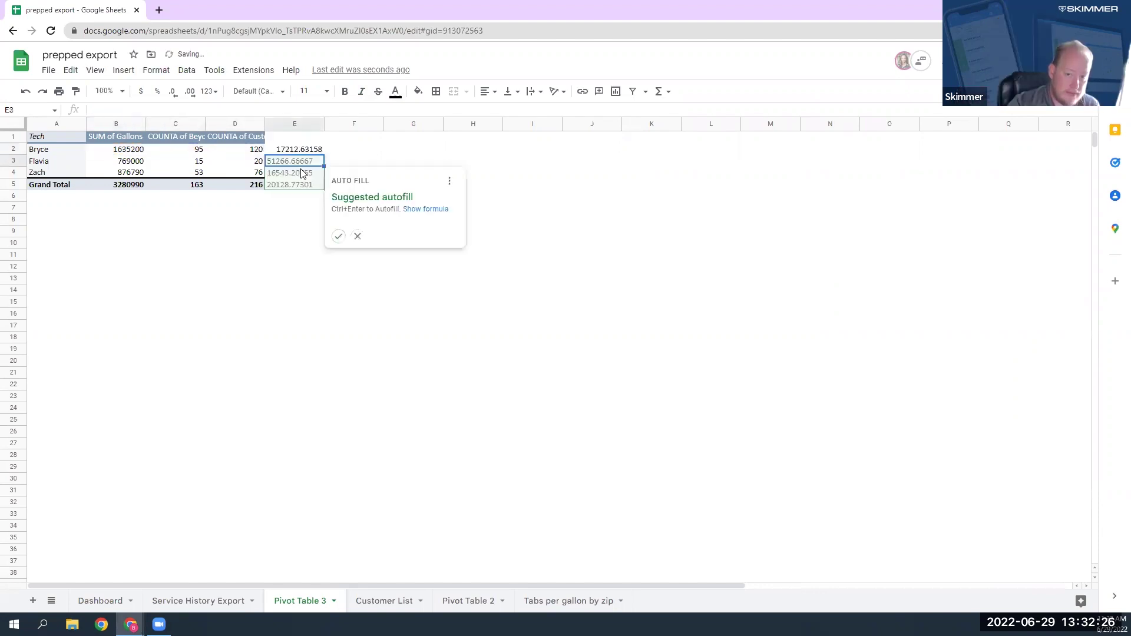
{"action": "left_click", "coordinate": [338, 236]}
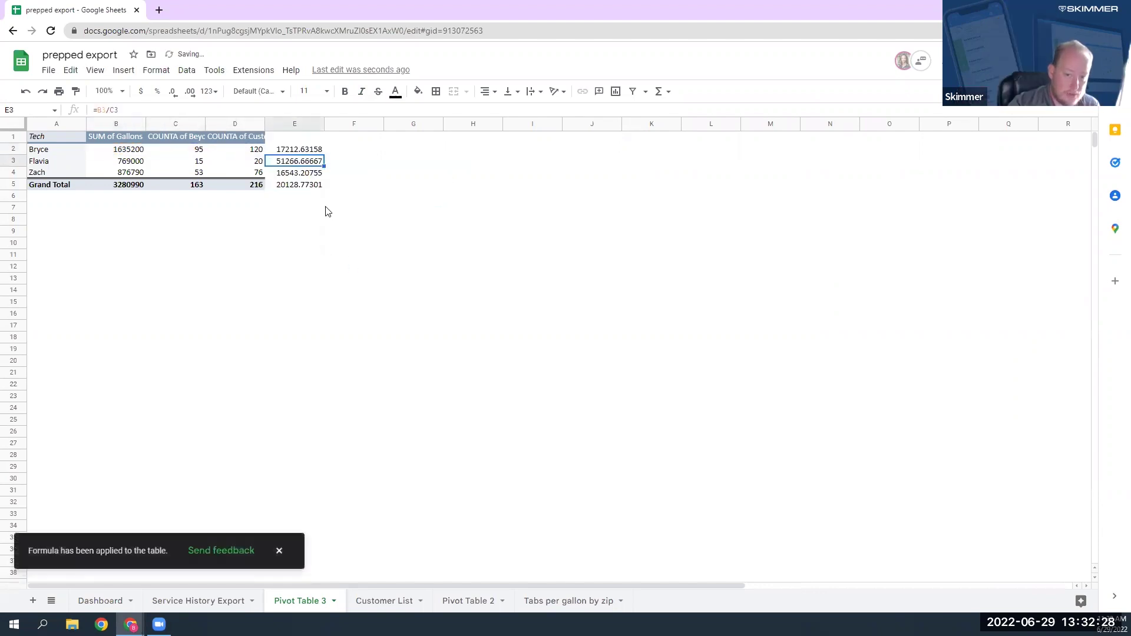
{"action": "left_click_drag", "start_coordinate": [300, 149], "coordinate": [308, 174]}
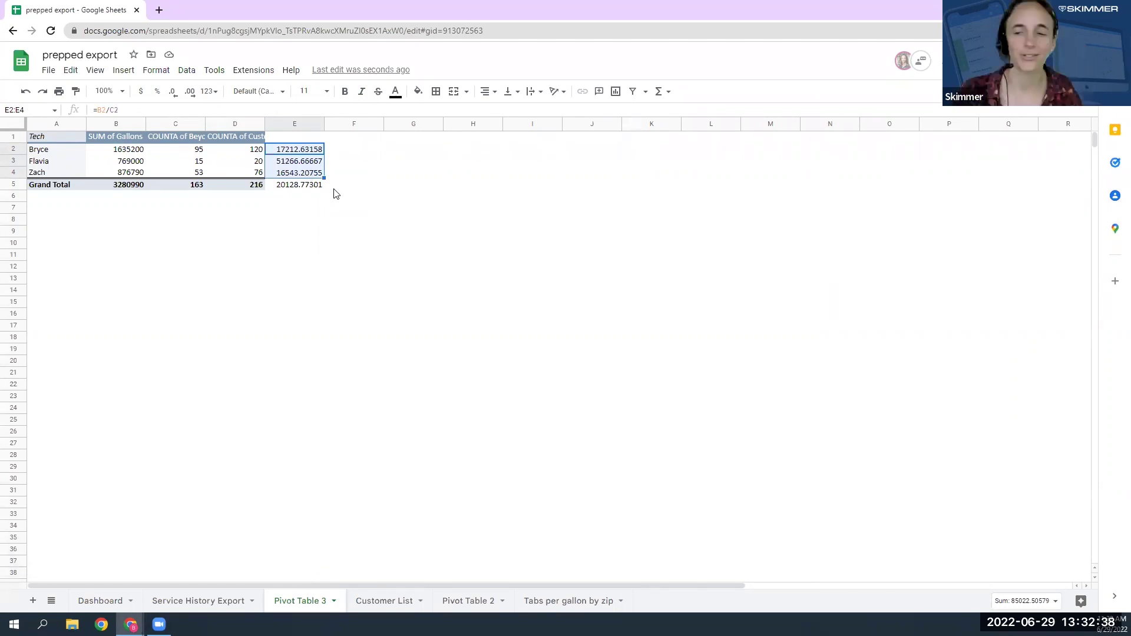
{"action": "left_click", "coordinate": [298, 174]}
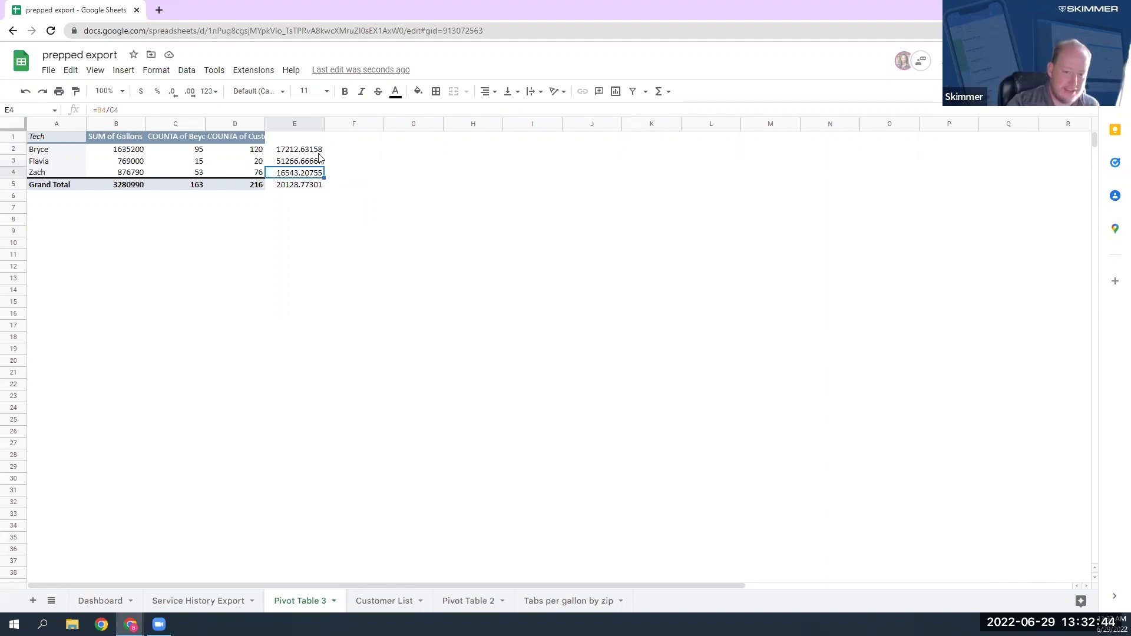
Compare the technicians' gallons-per-tab ratios in column E with their gallons, tab counts and customer counts in the pivot table
{"action": "left_click", "coordinate": [298, 161]}
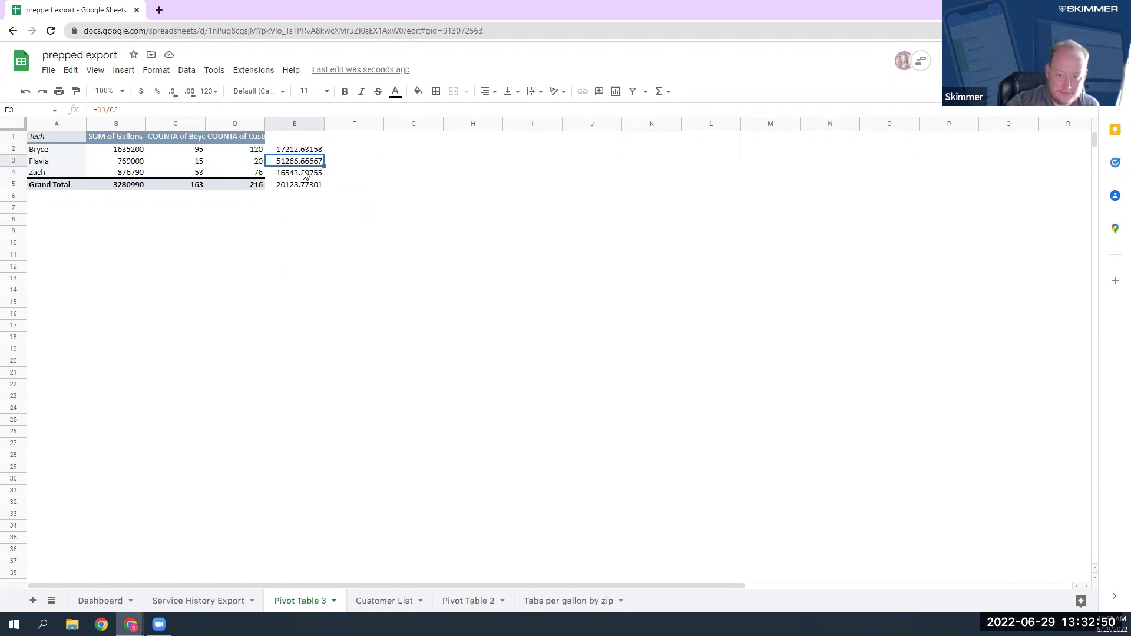
{"action": "key", "text": "Down"}
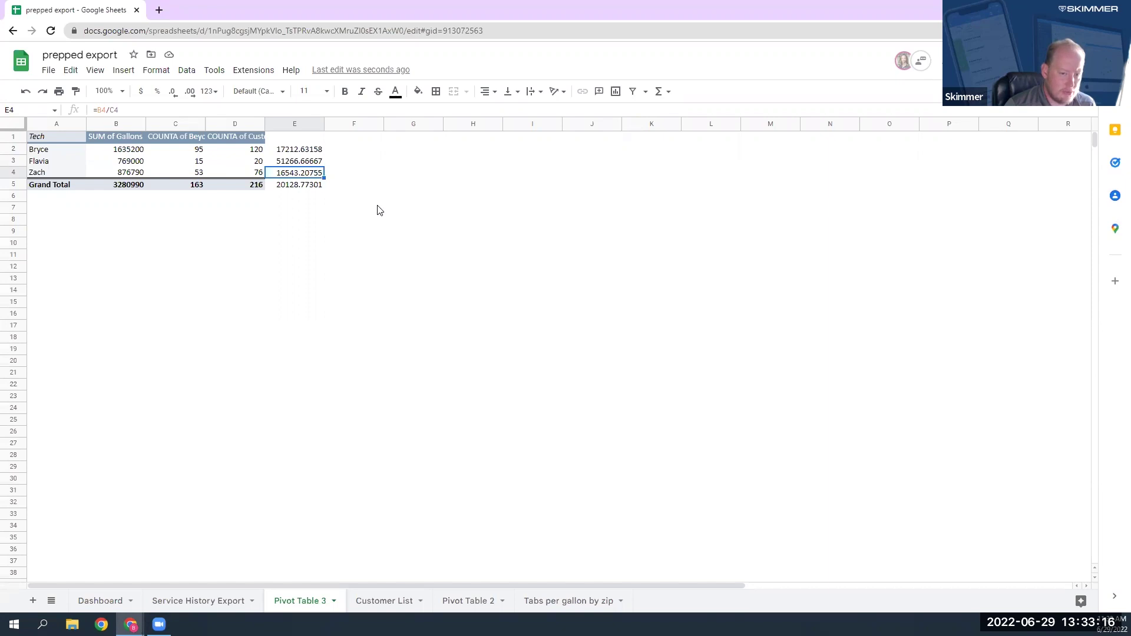
{"action": "left_click", "coordinate": [198, 152]}
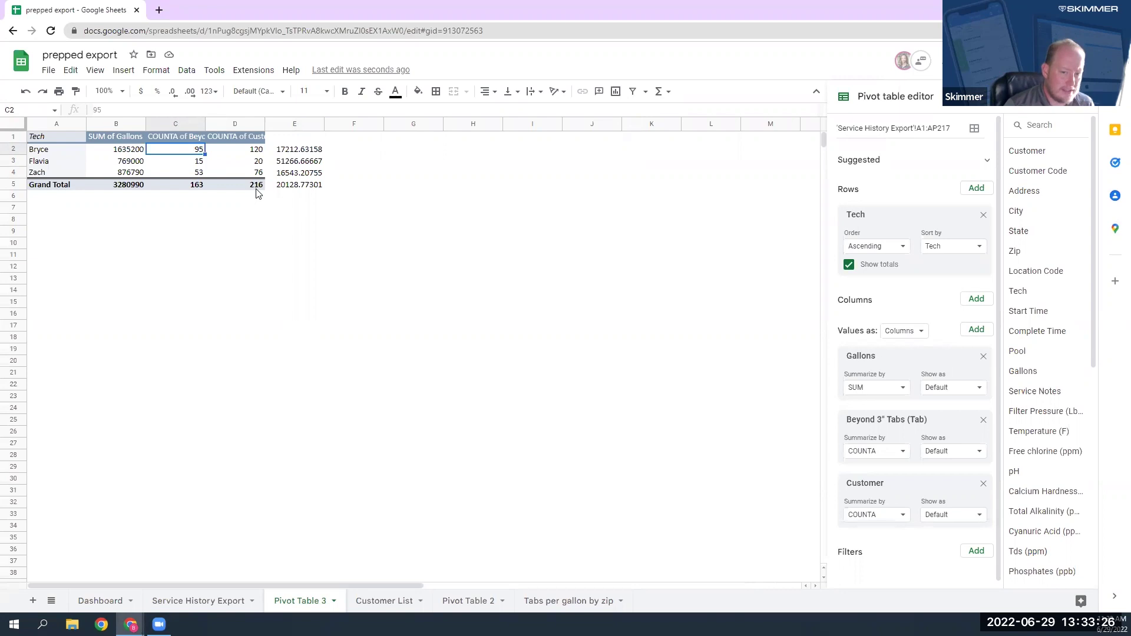
{"action": "left_click", "coordinate": [126, 153]}
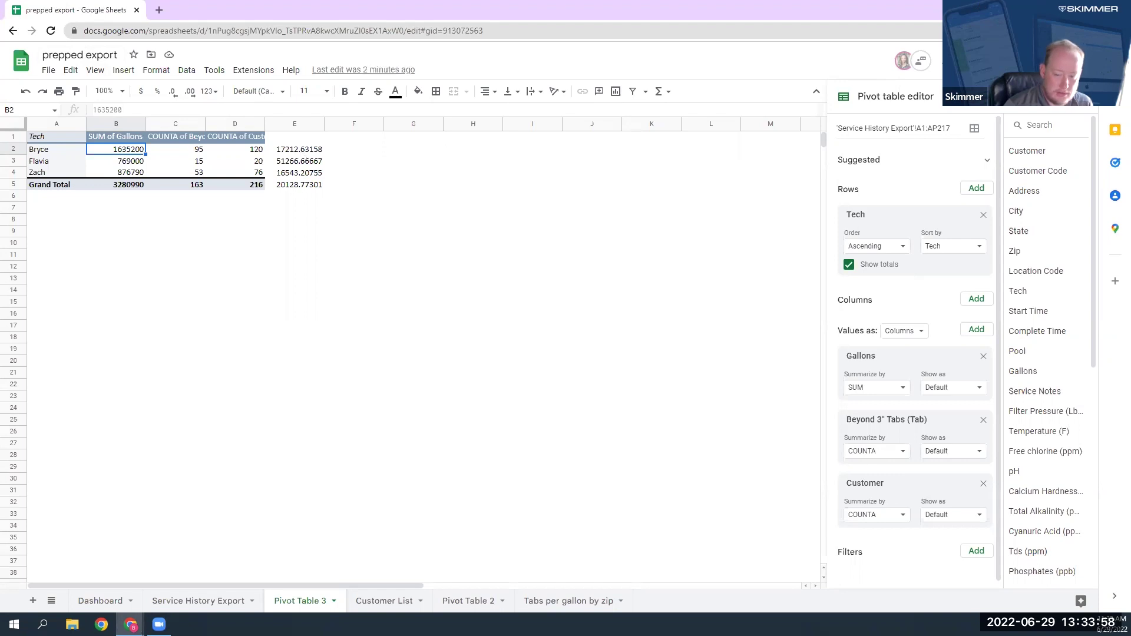
{"action": "left_click_drag", "start_coordinate": [425, 234], "coordinate": [425, 243]}
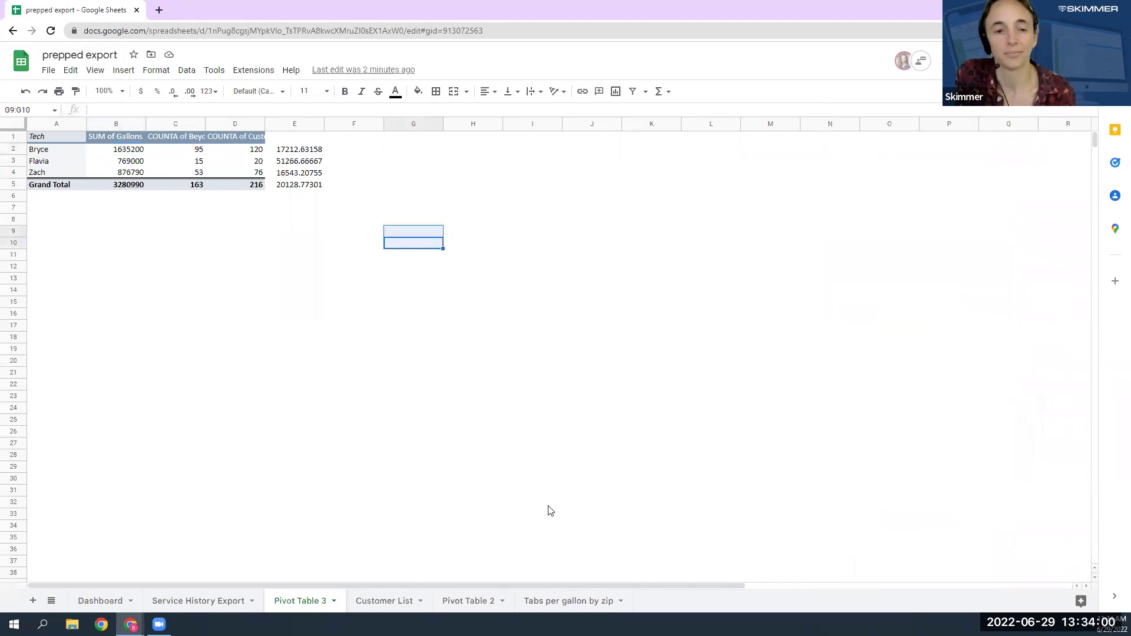
{"action": "left_click", "coordinate": [134, 163]}
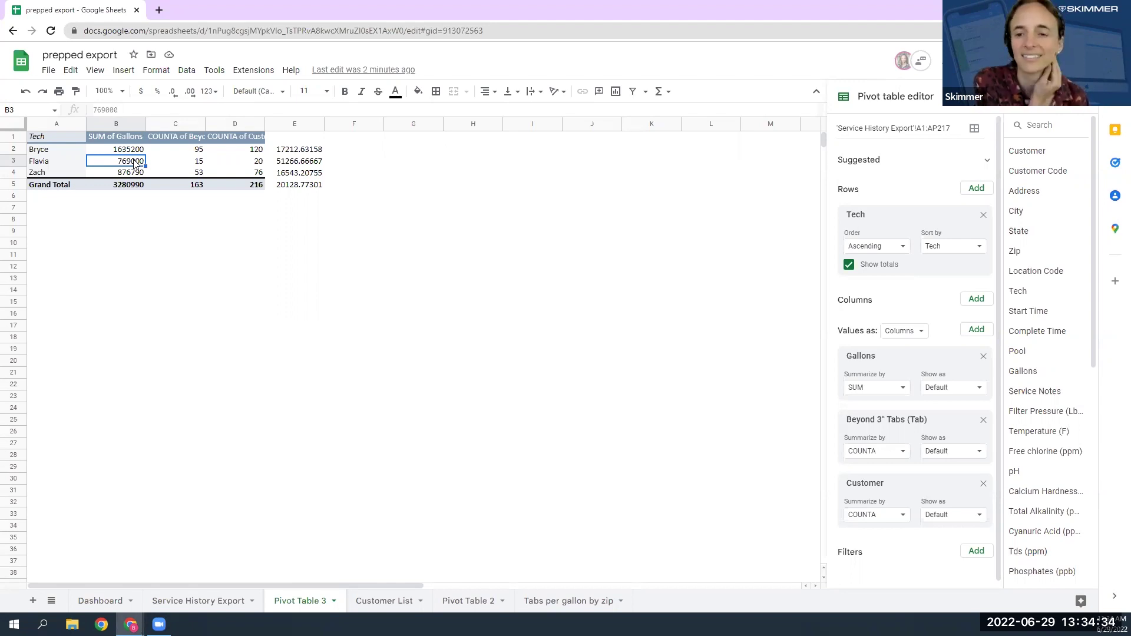
{"action": "left_click", "coordinate": [252, 153]}
{"action": "left_click", "coordinate": [238, 265]}
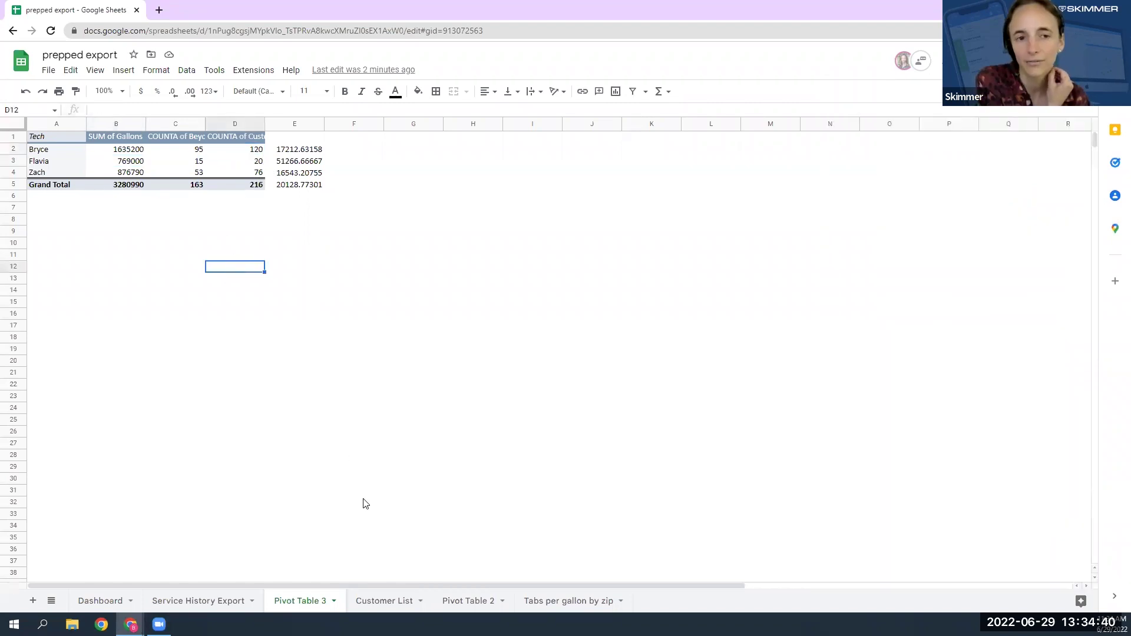